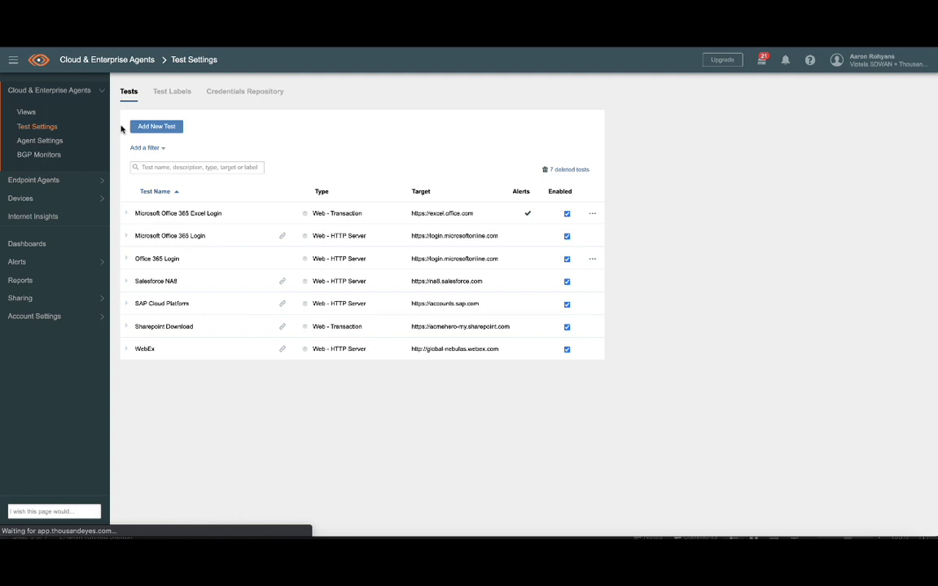
Start a new Network agent-to-server test named "Google Docs Packet Loss" with the description "Measure Packet Loss to Google Docs"
click(143, 129)
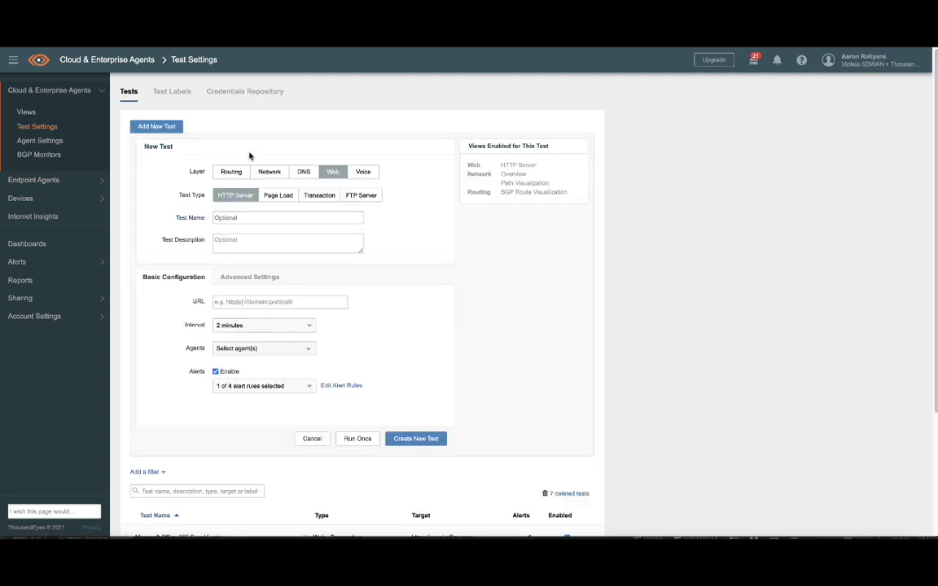
click(269, 173)
click(245, 217)
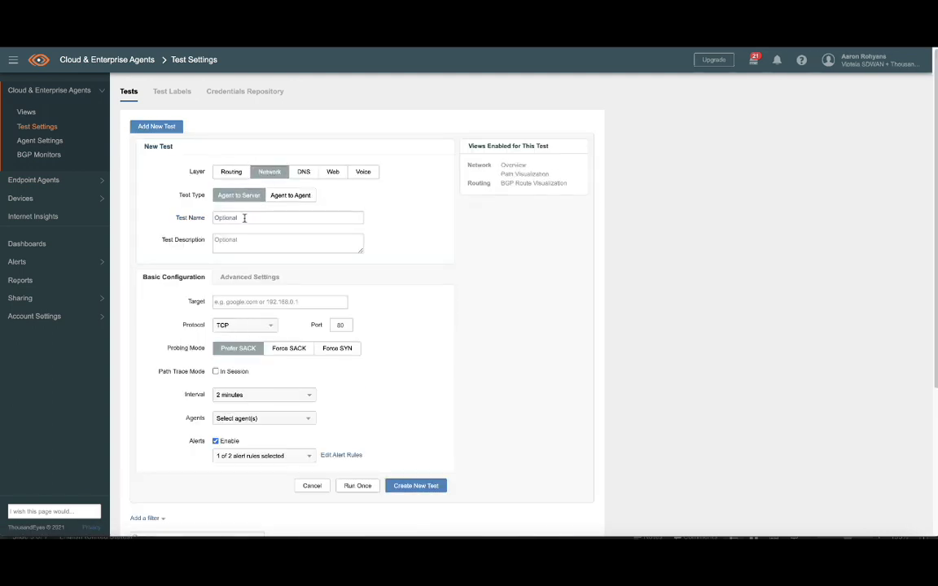
text(Google Docs Packet Loss)
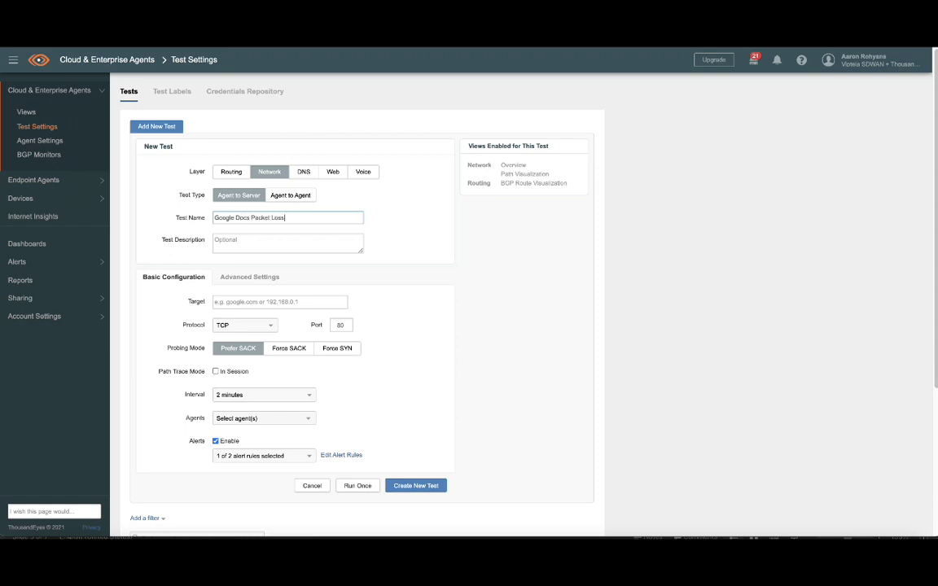
click(244, 240)
text(Measure Packet Loss to Google Docs)
Set the new test's target to docs.google.com and its port to 443
click(245, 302)
text(docs.google.com)
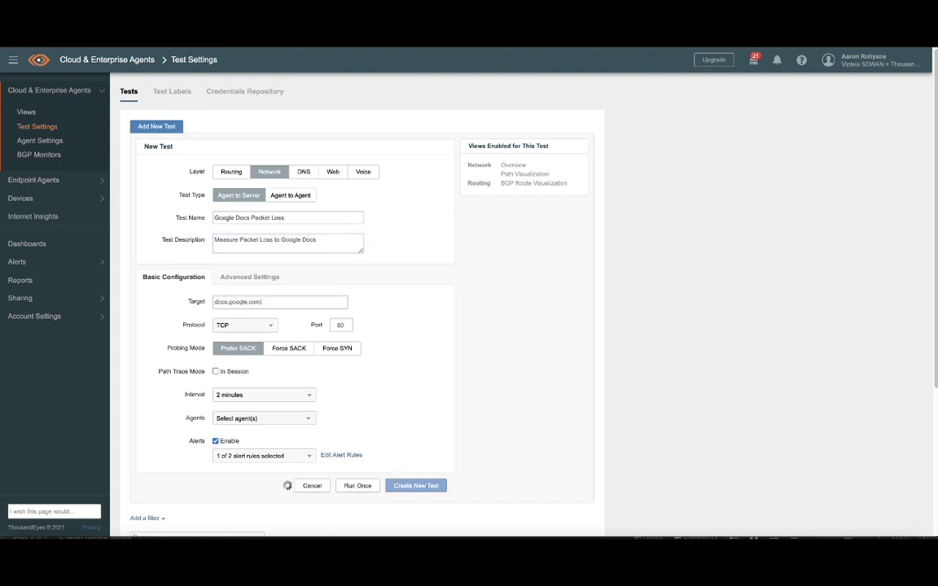
key(Tab)
key(Tab)
text(443)
Assign the Branch - San Francisco agent to the Google Docs Packet Loss test and create the test
click(306, 418)
text(Branch)
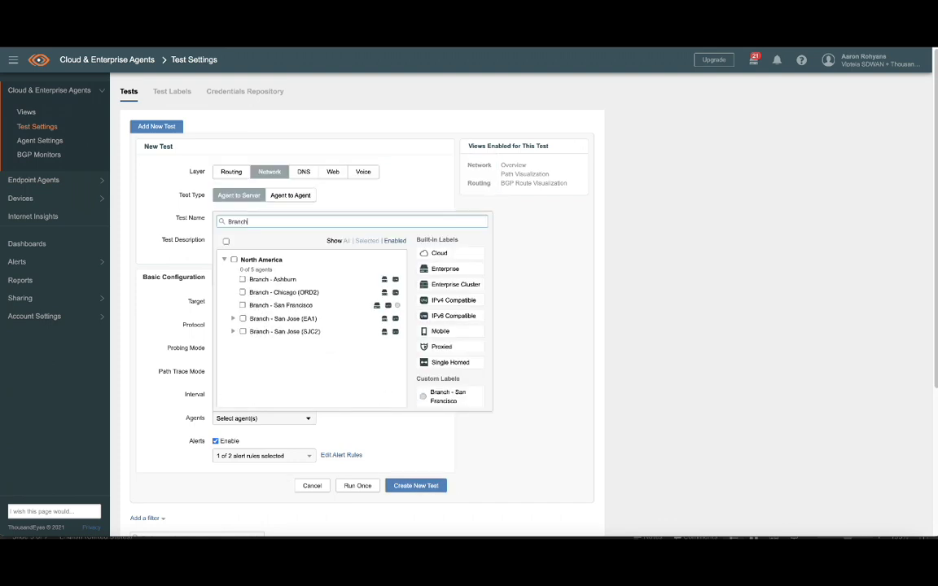
click(241, 305)
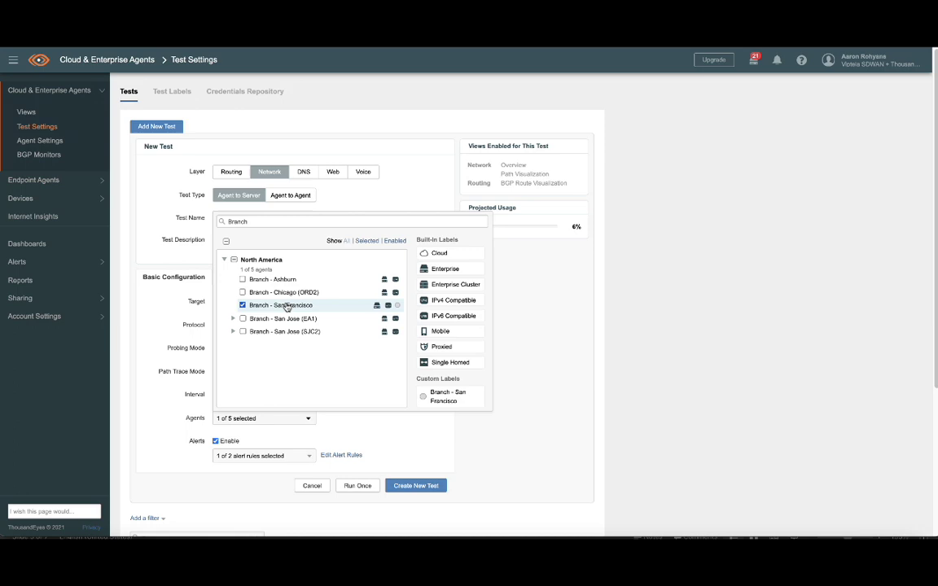
click(524, 313)
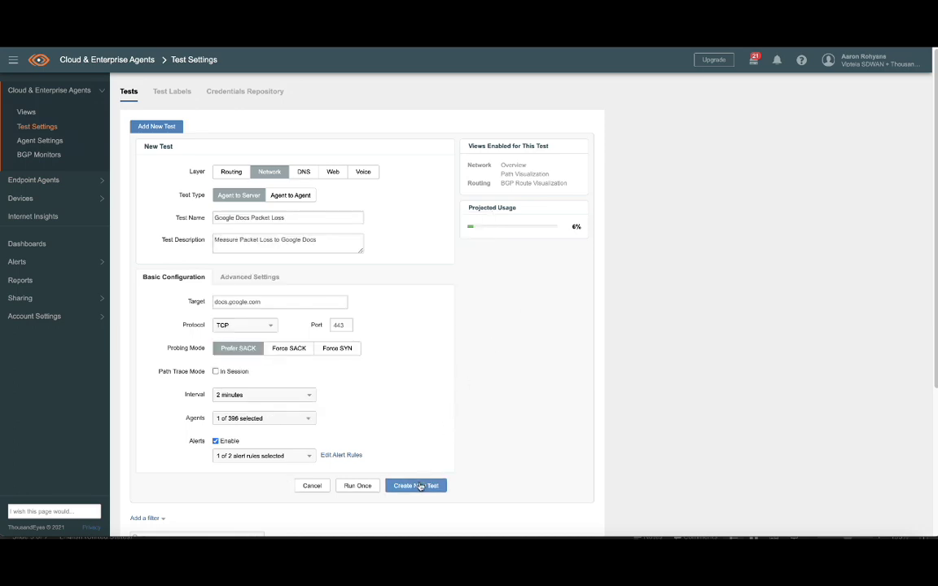
click(420, 486)
Start a new alert rule of type Network, Agent to Server, named "Google Docs Packet Loss"
click(16, 261)
click(43, 228)
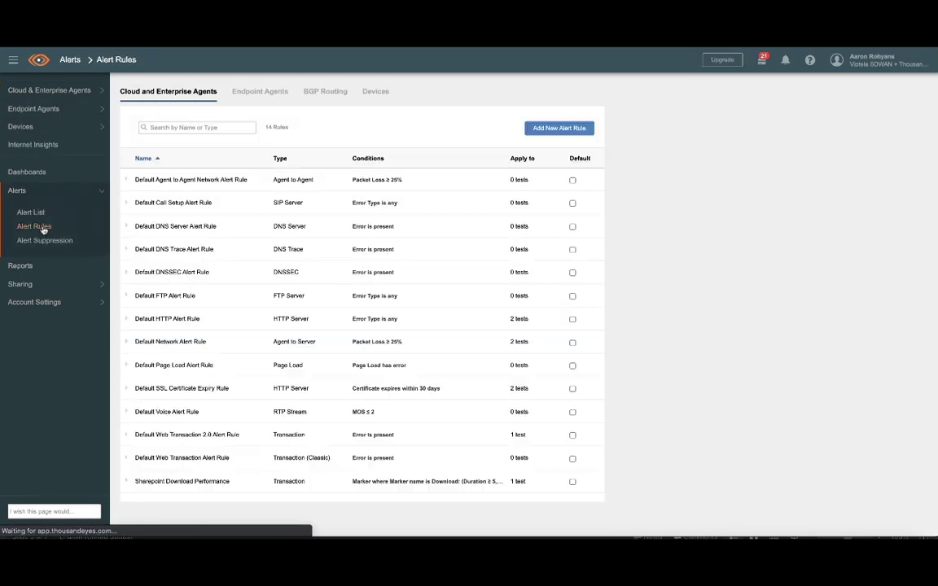
click(559, 128)
click(379, 127)
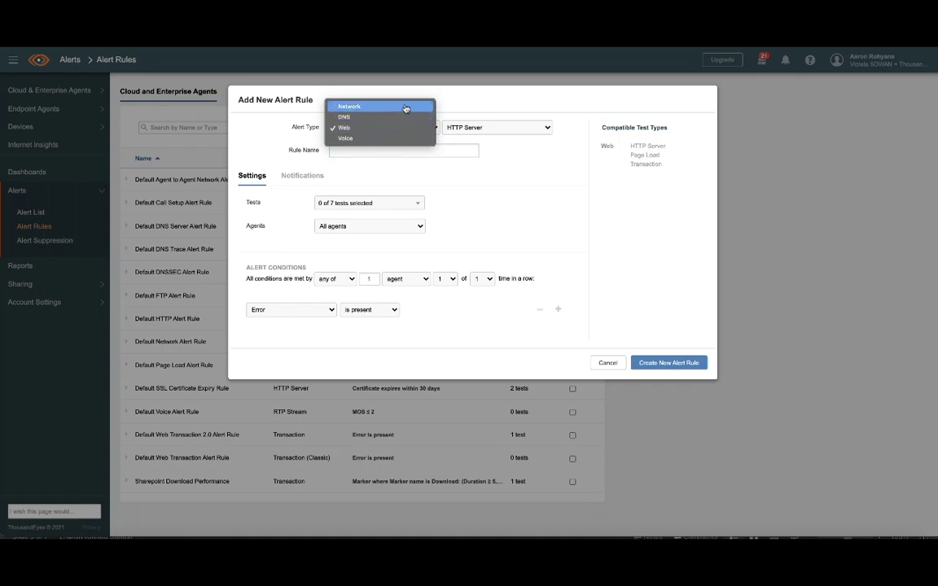
click(405, 109)
click(480, 128)
click(465, 128)
click(436, 150)
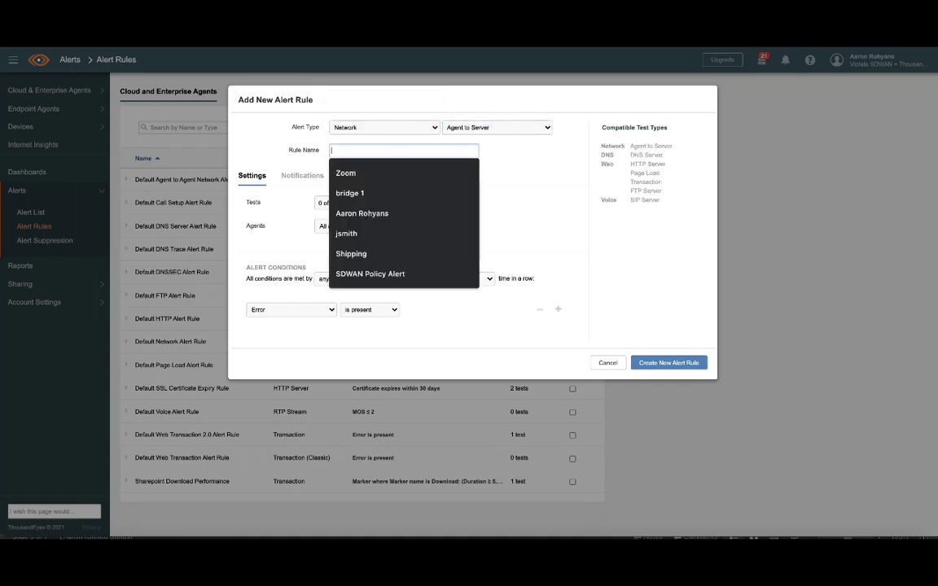
text(Google)
click(408, 172)
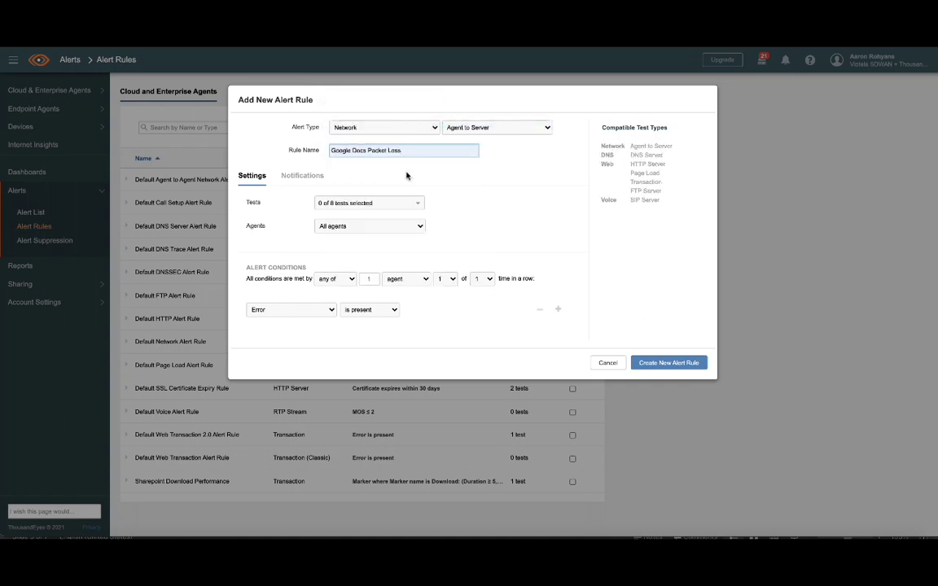
Apply the alert rule to the Google Docs Packet Loss test and limit it to the specific agent Branch - San Francisco
click(338, 202)
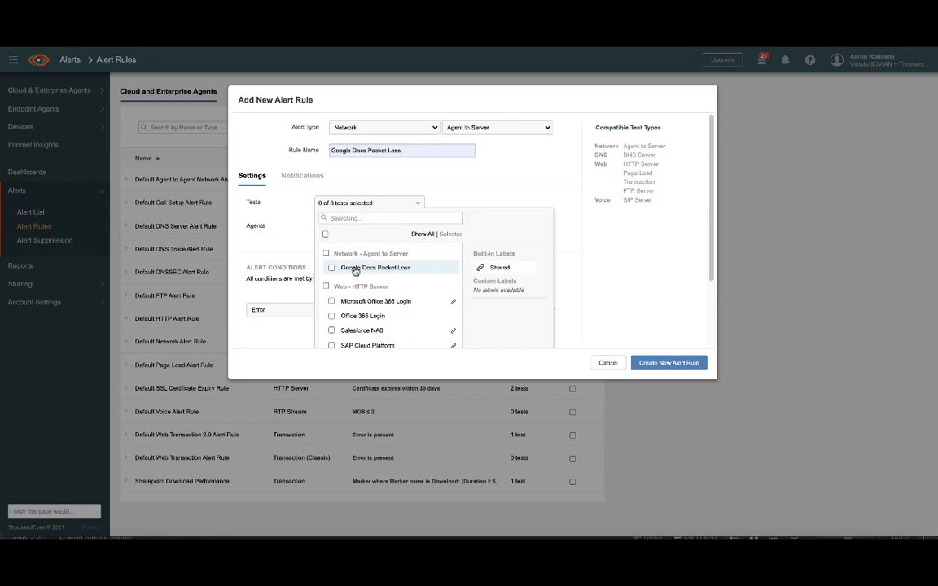
click(355, 270)
click(433, 202)
click(412, 226)
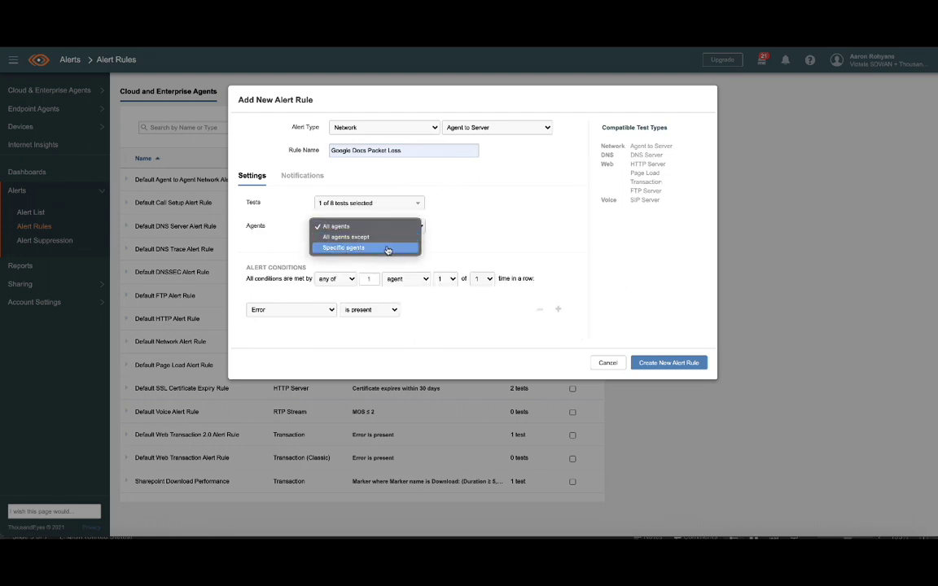
click(387, 249)
click(443, 227)
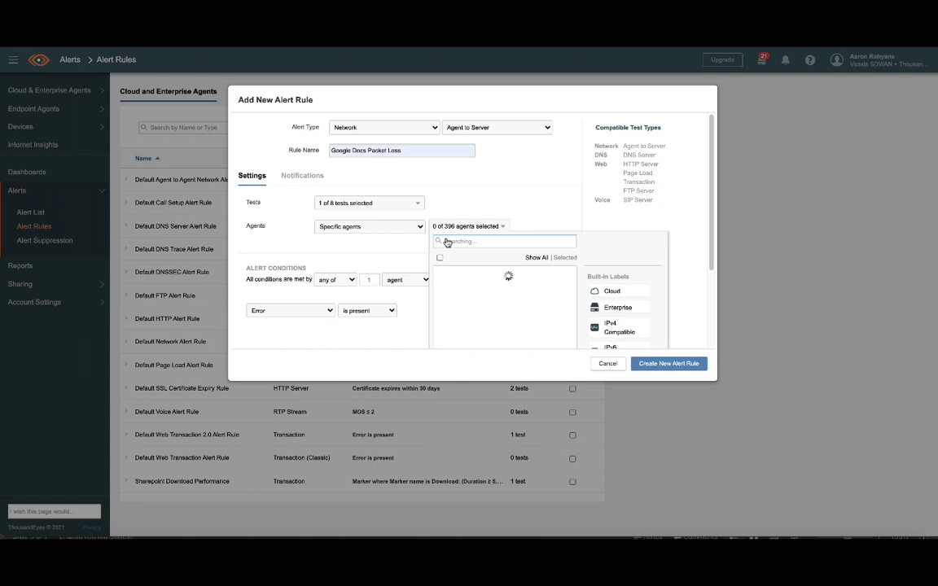
text(Branch)
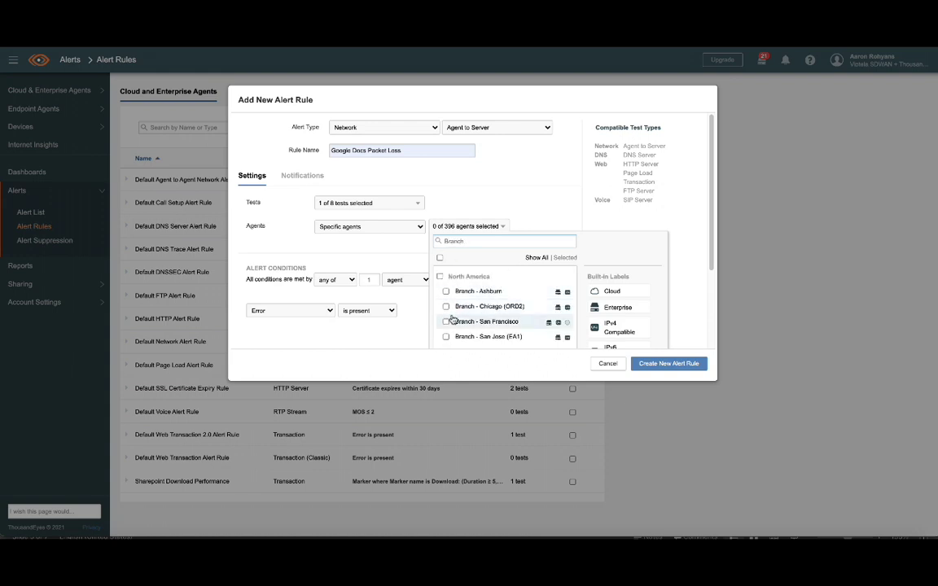
click(446, 321)
click(476, 179)
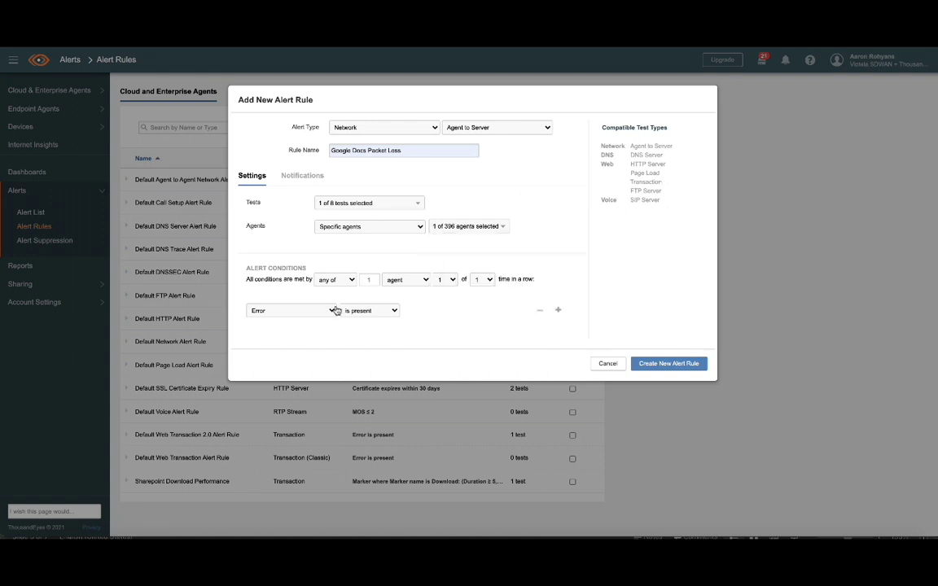
Set the alert condition to packet loss ≥ 5% and create the alert rule
click(335, 311)
click(336, 321)
click(399, 311)
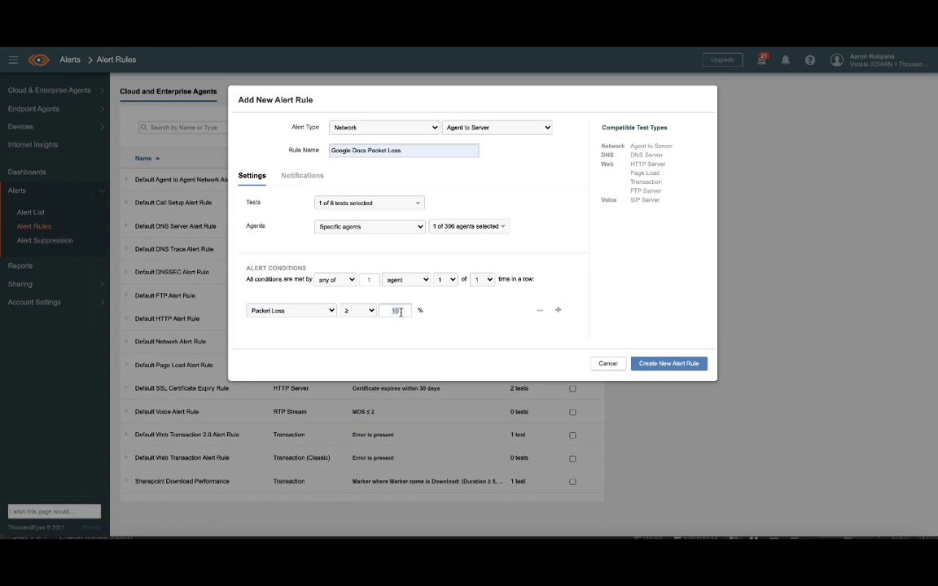
text(5)
click(663, 364)
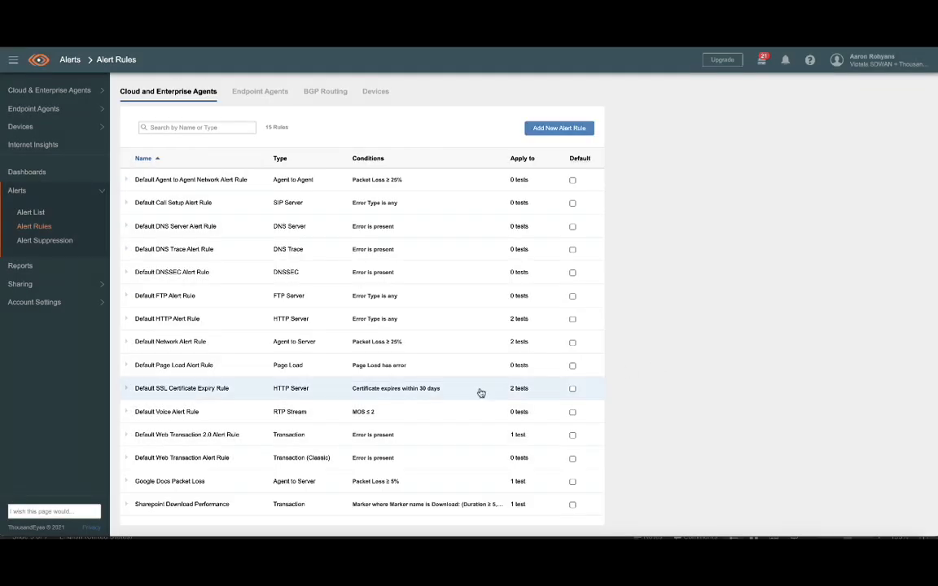
Select the SDWAN Policy Alert webhook in the notifications of the Google Docs Packet Loss alert rule
click(249, 481)
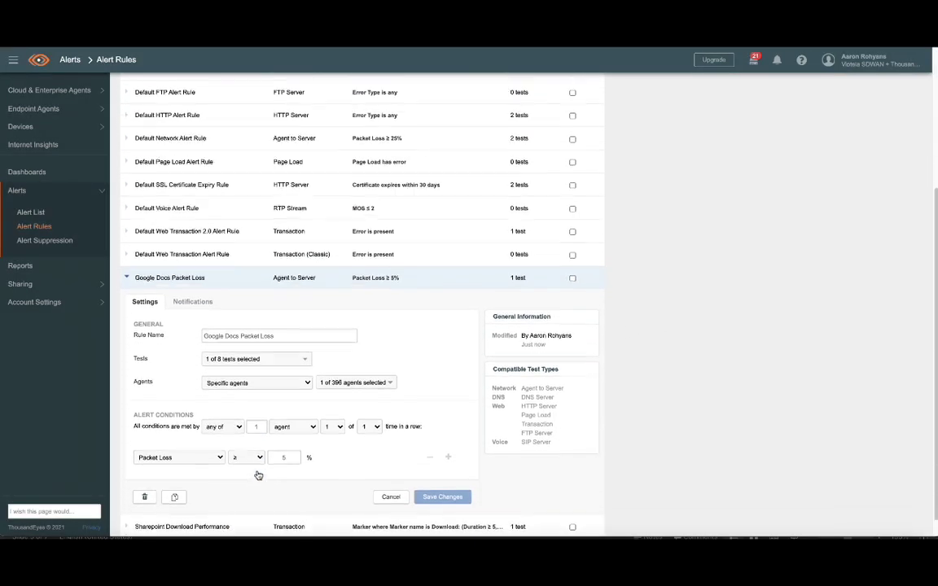
click(190, 281)
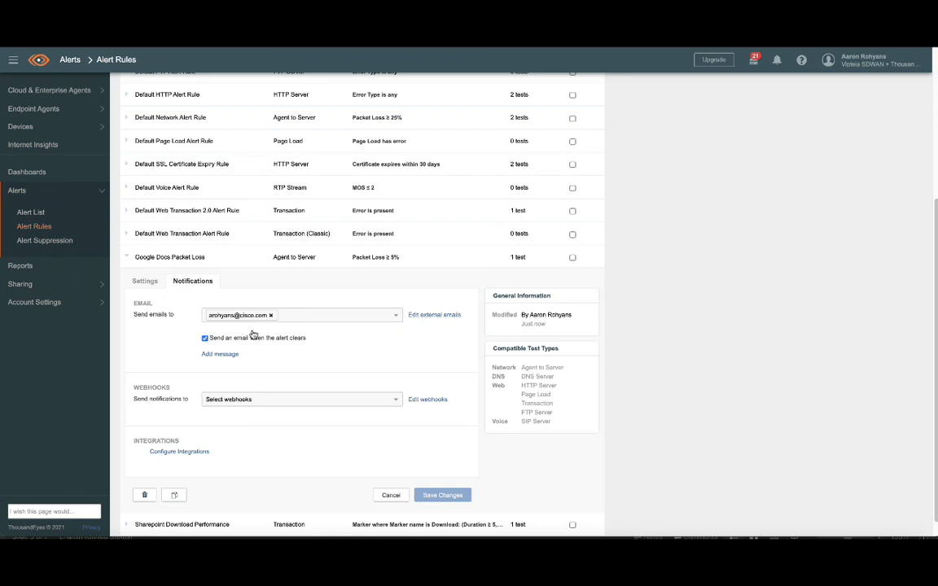
click(304, 399)
click(323, 453)
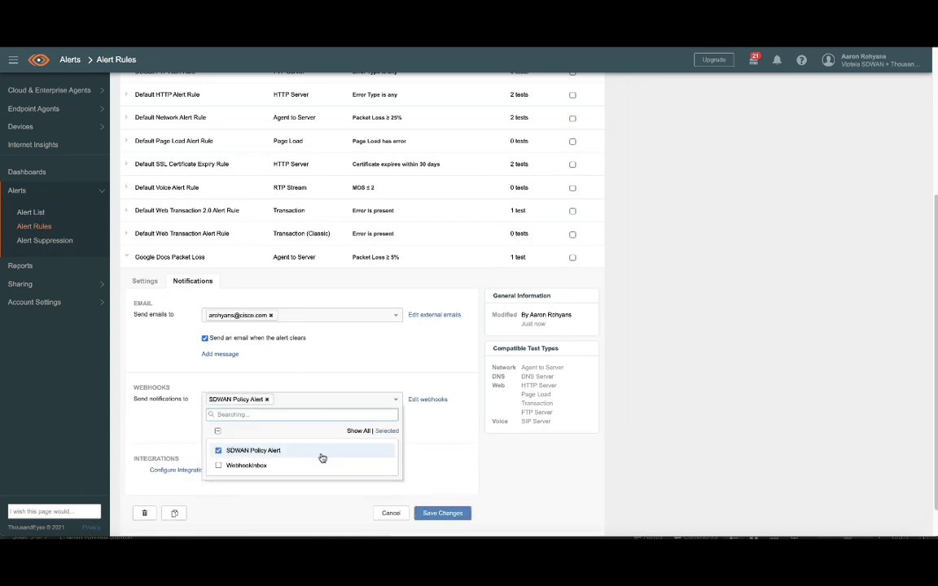
Review the URL and authentication settings of the SDWAN Policy Alert webhook and close them without changes
click(420, 401)
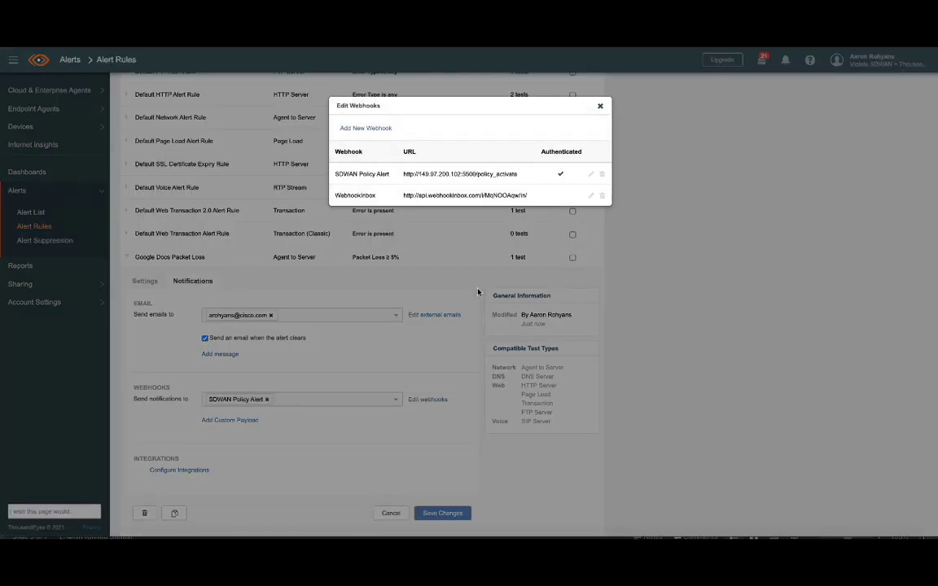
click(591, 174)
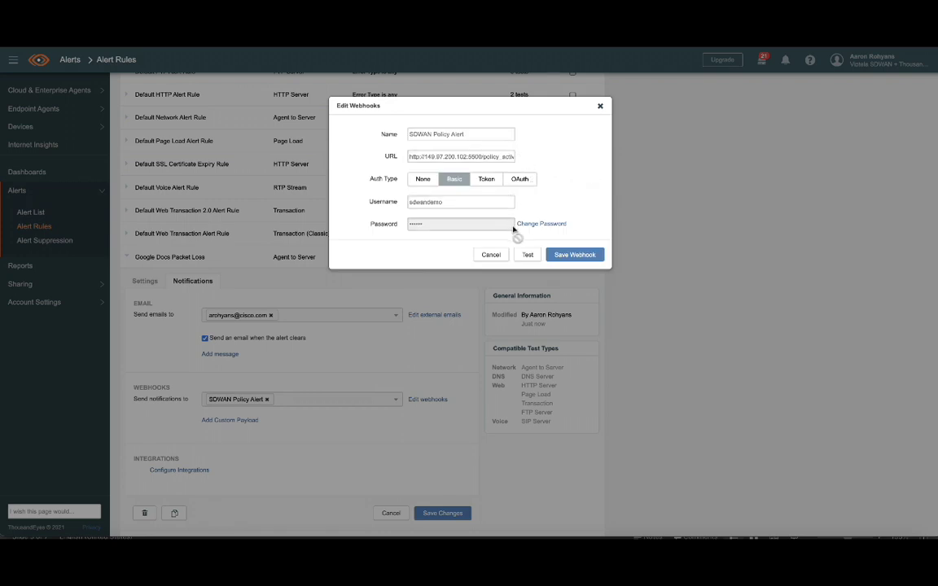
click(491, 254)
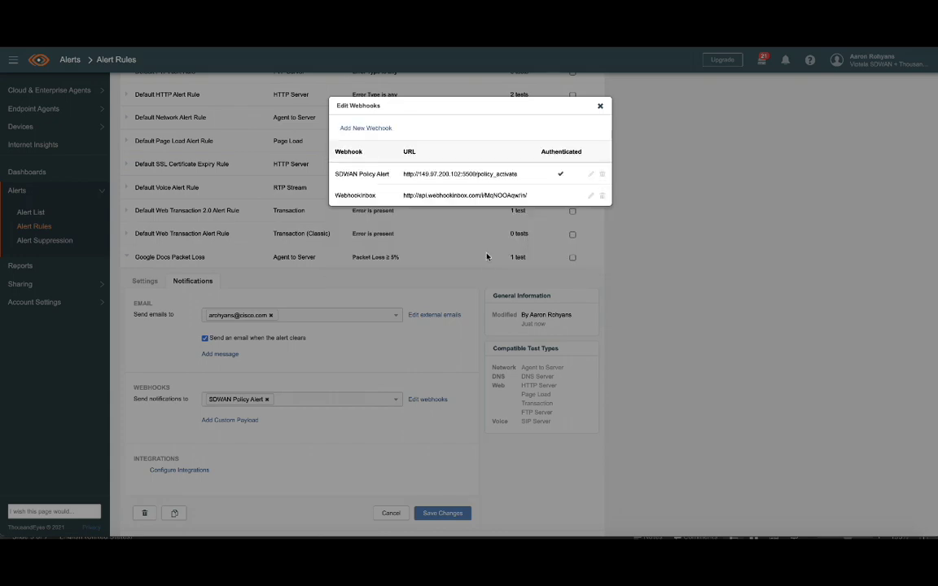
click(600, 105)
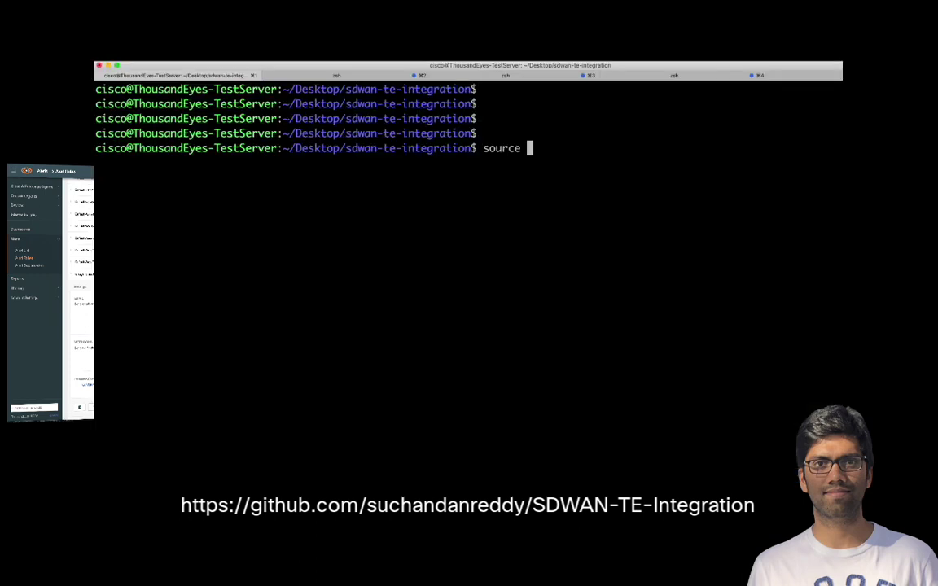
In the terminal, activate the virtual environment at venv/bin/activate and install the packages from requirements.txt with pip3
text(venv/bin/activate)
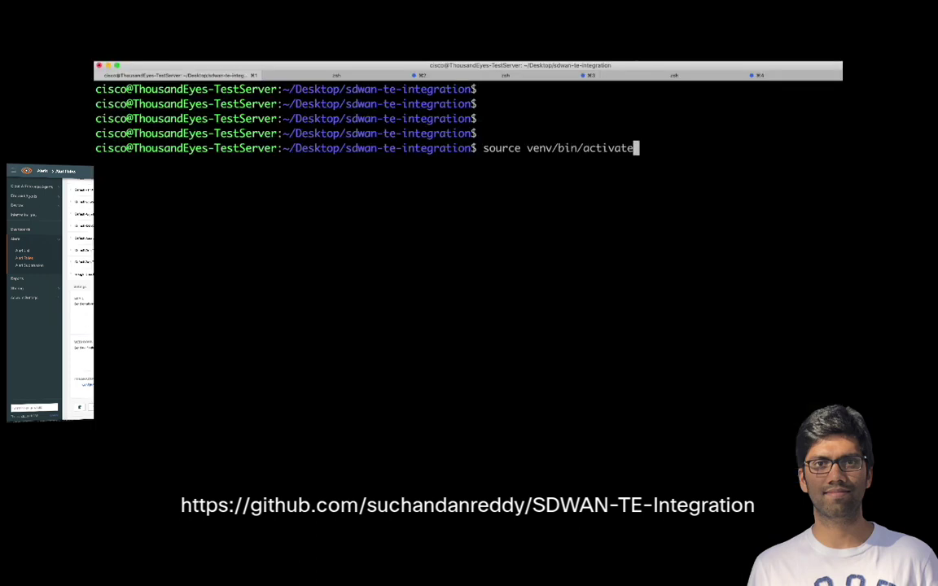
key(Return)
text(pip)
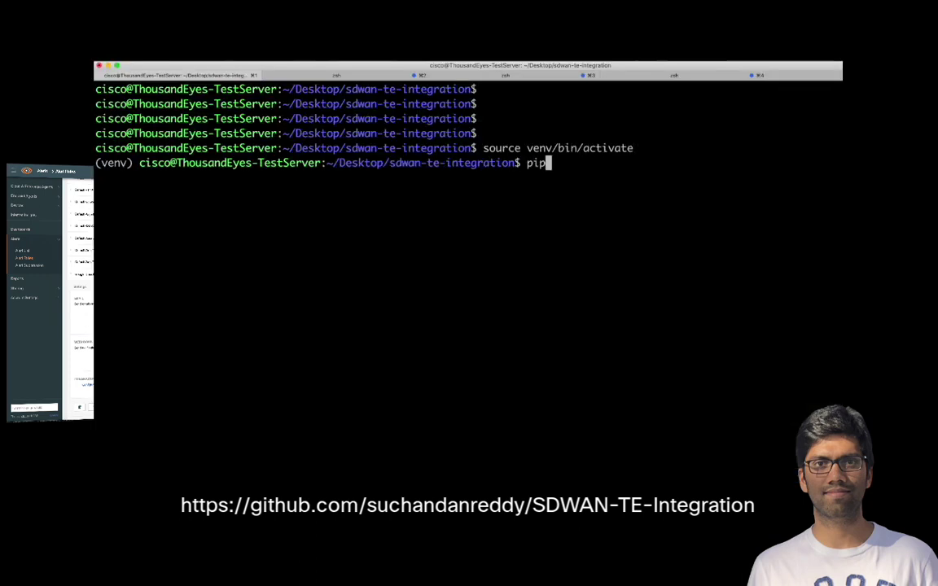
text(3 install -r rq)
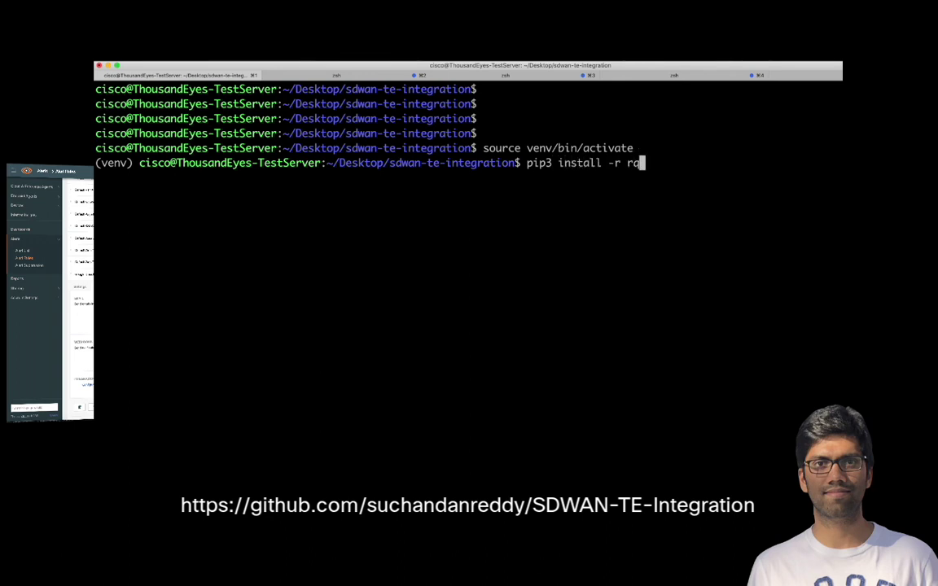
key(BackSpace)
text(equiremen)
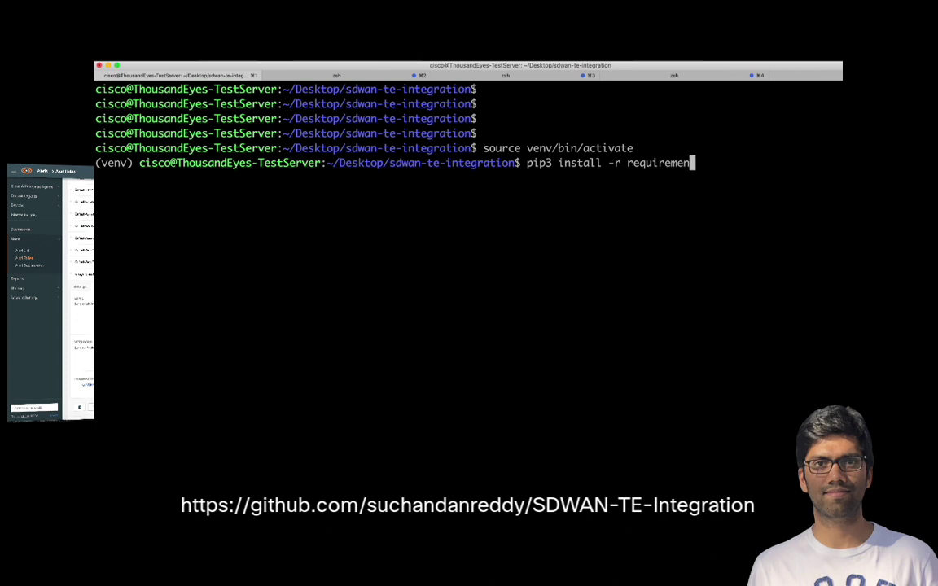
text(ts.txt)
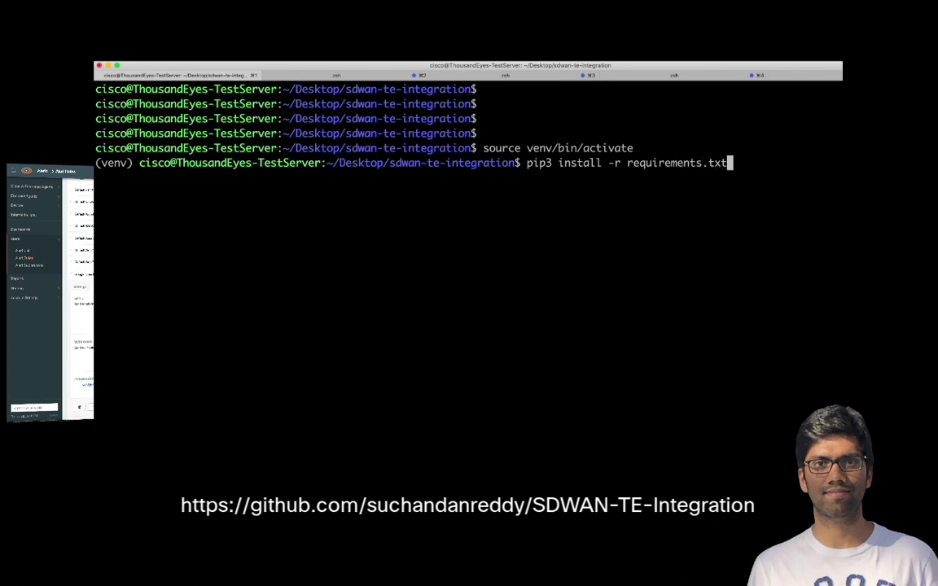
key(Return)
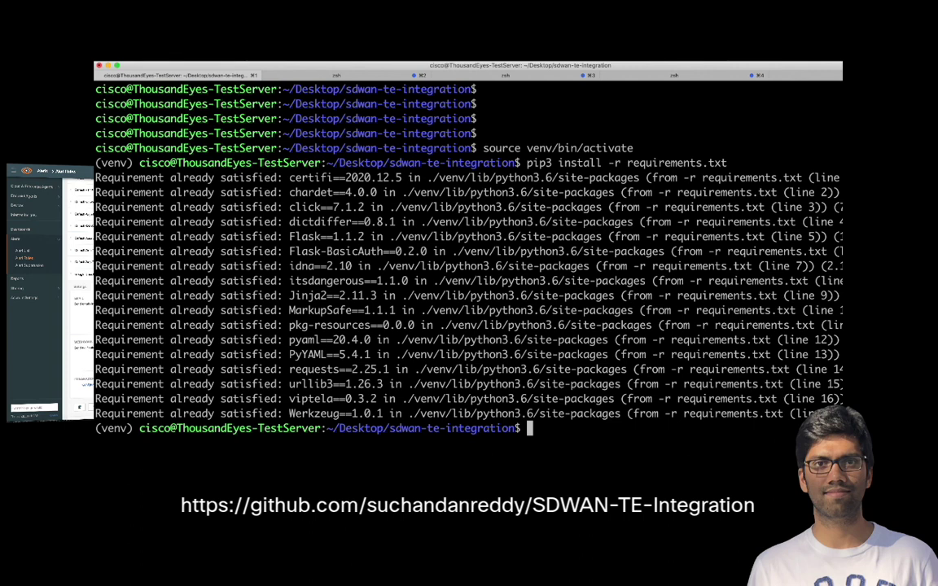
key(Return)
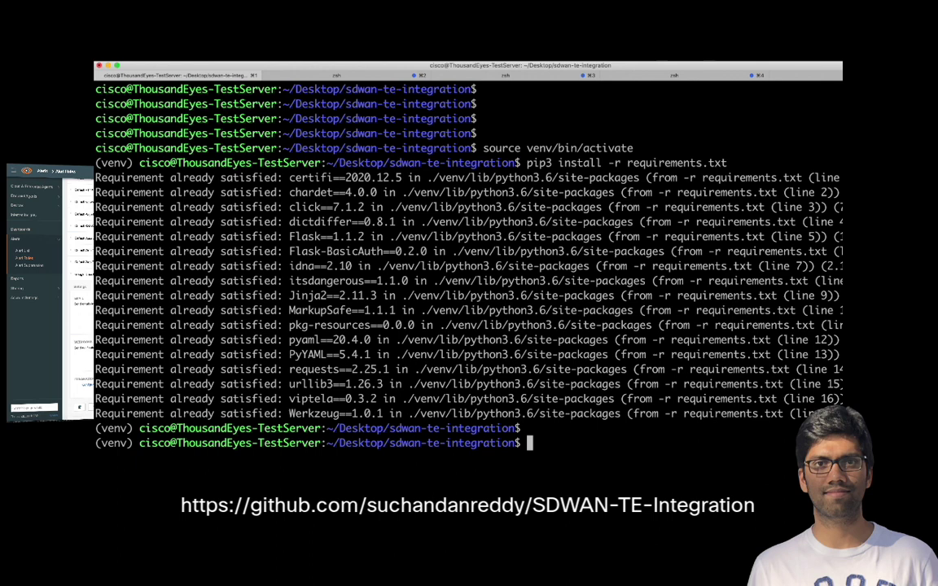
Run sdwan-te-integration.py with python3 and highlight the port number in the server's address
text(python3)
text(sd)
key(Tab)
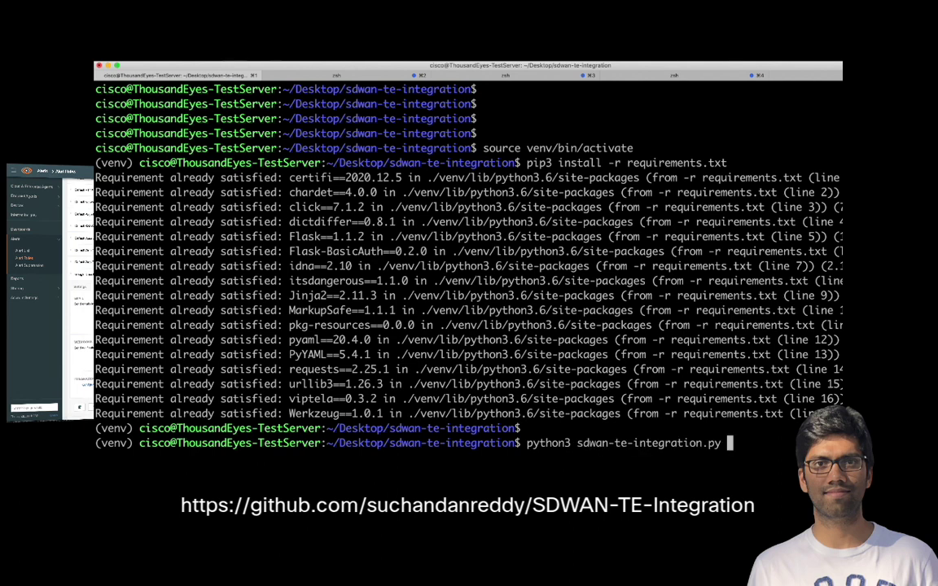
key(Return)
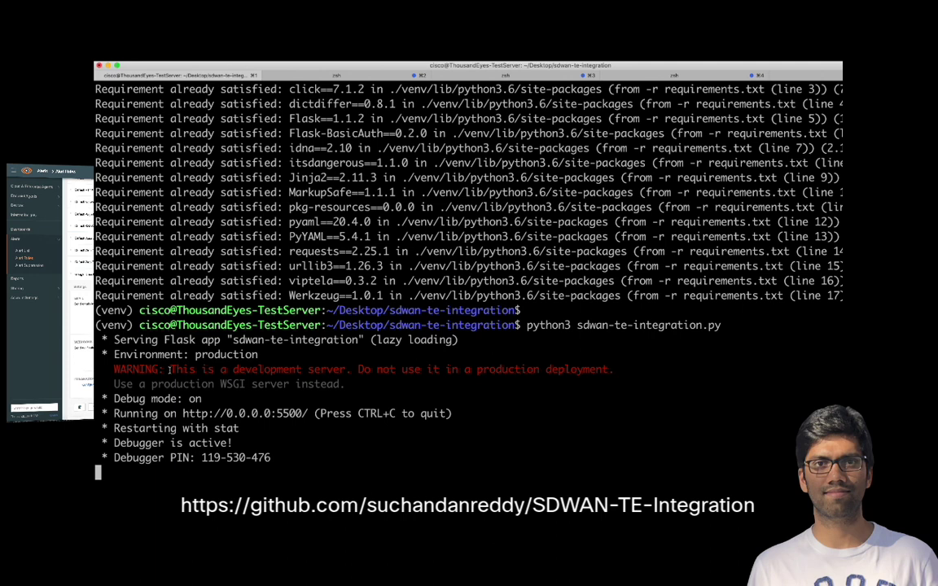
drag(277, 414, 303, 414)
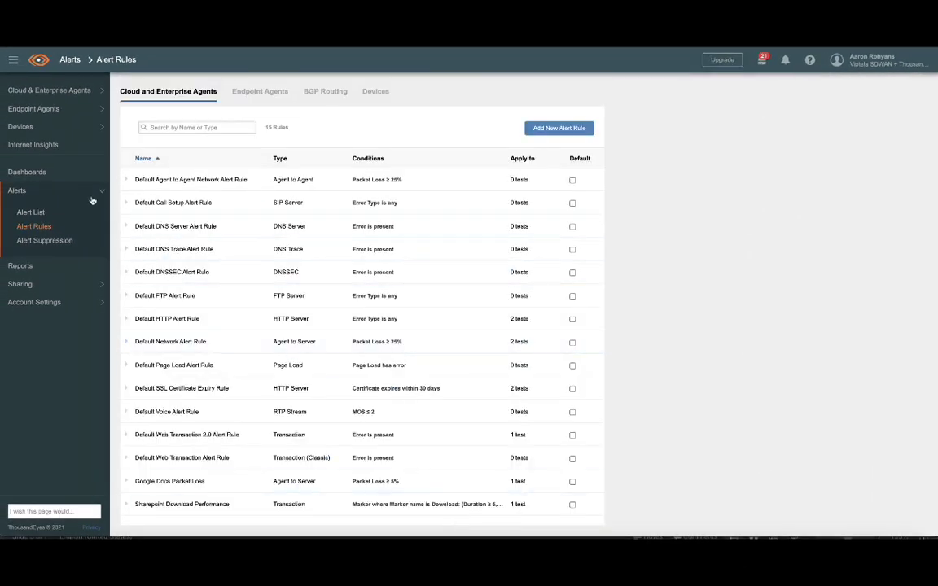
Open the Cloud & Enterprise Agents view of the Google Docs Packet Loss test and filter it to the Branch - San Francisco agent
click(41, 173)
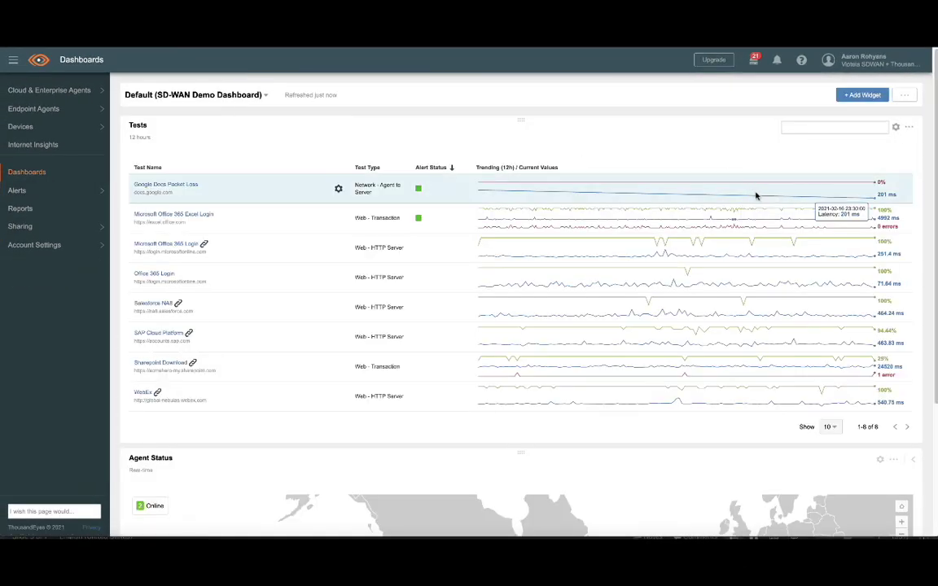
click(49, 90)
click(36, 114)
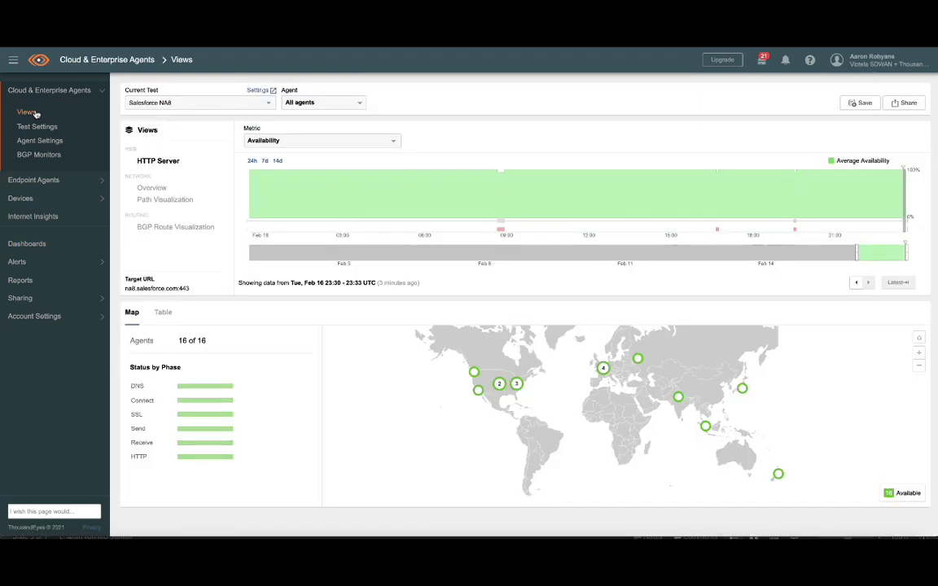
click(157, 102)
click(171, 188)
click(322, 103)
click(317, 133)
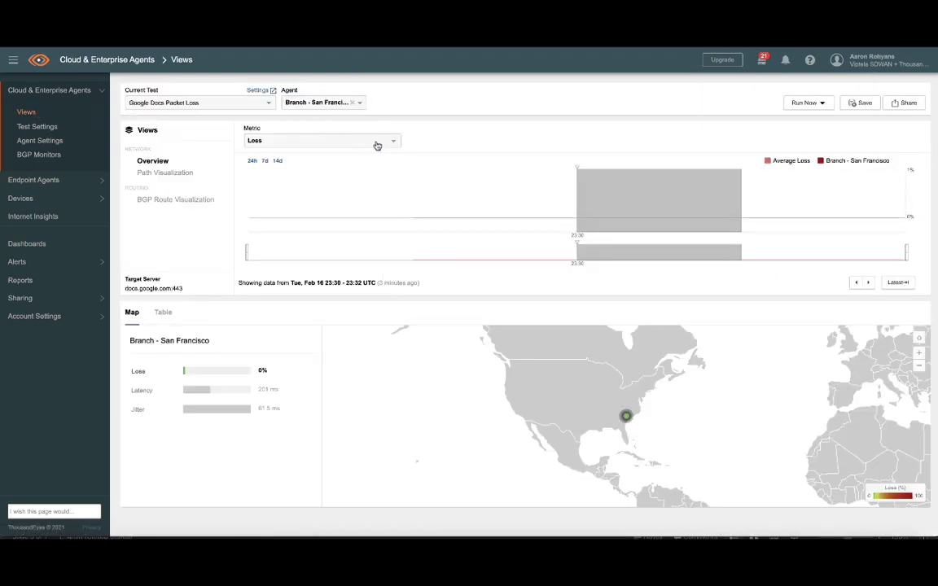
Show the path visualization for the latest test round and inspect the nodes and delayed link on the way to google.com
click(896, 282)
click(164, 173)
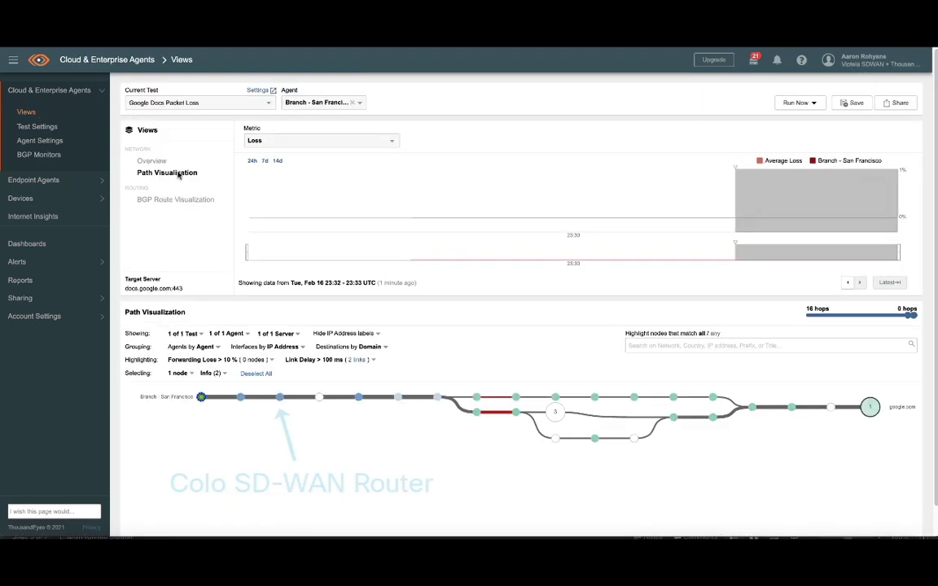
mouse_move(201, 397)
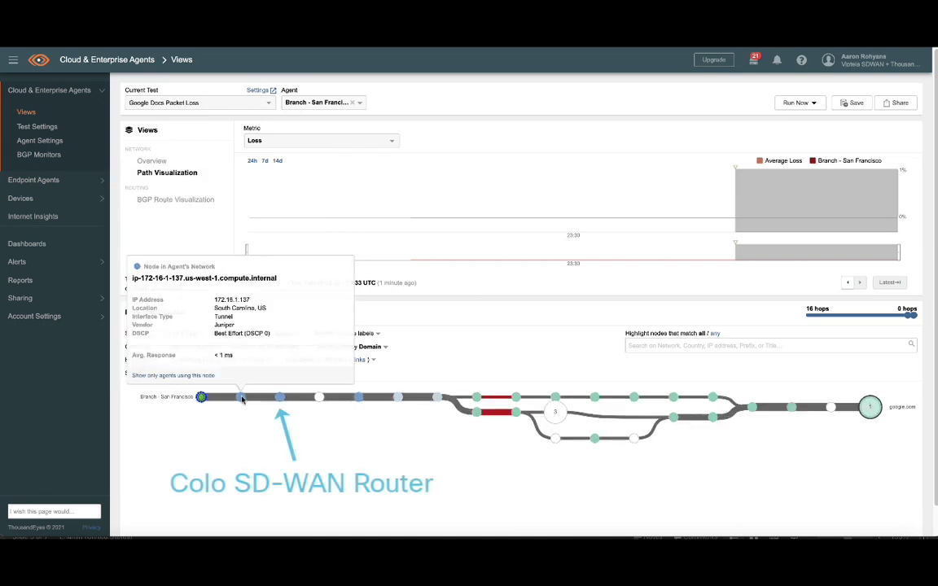
mouse_move(281, 399)
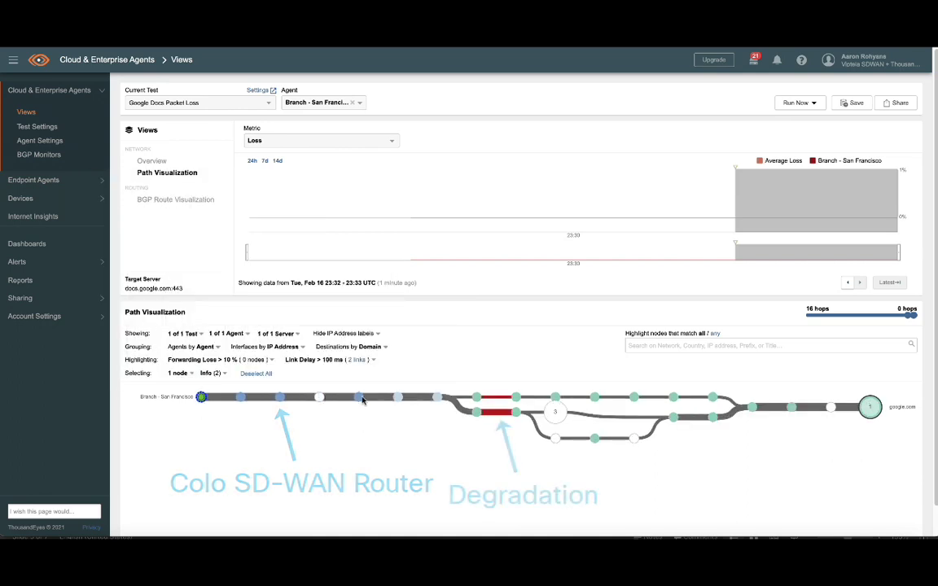
mouse_move(492, 398)
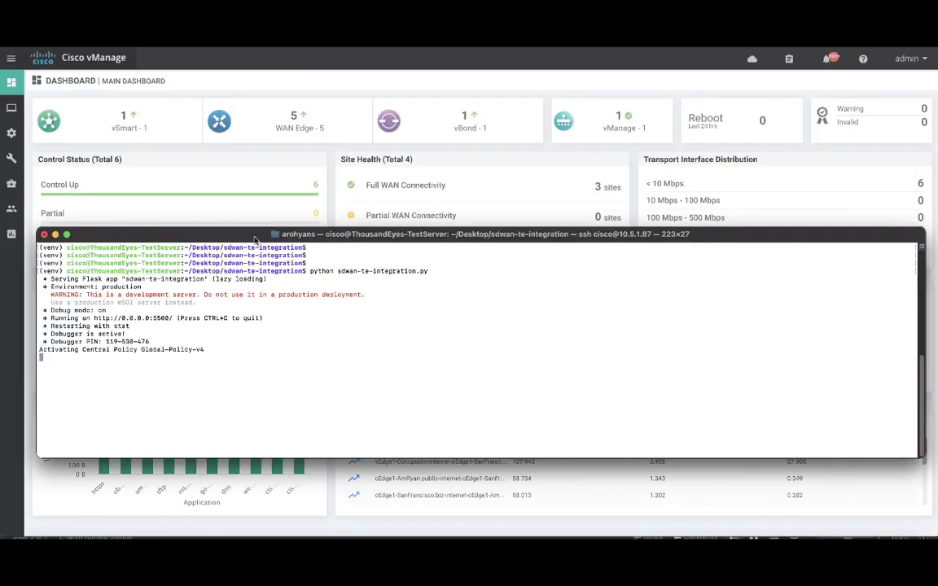
Highlight the integration server's policy activation output, and in Cisco vManage review the vSmart log and initiator of the Push vSmart Policy task
drag(40, 349, 209, 383)
click(209, 384)
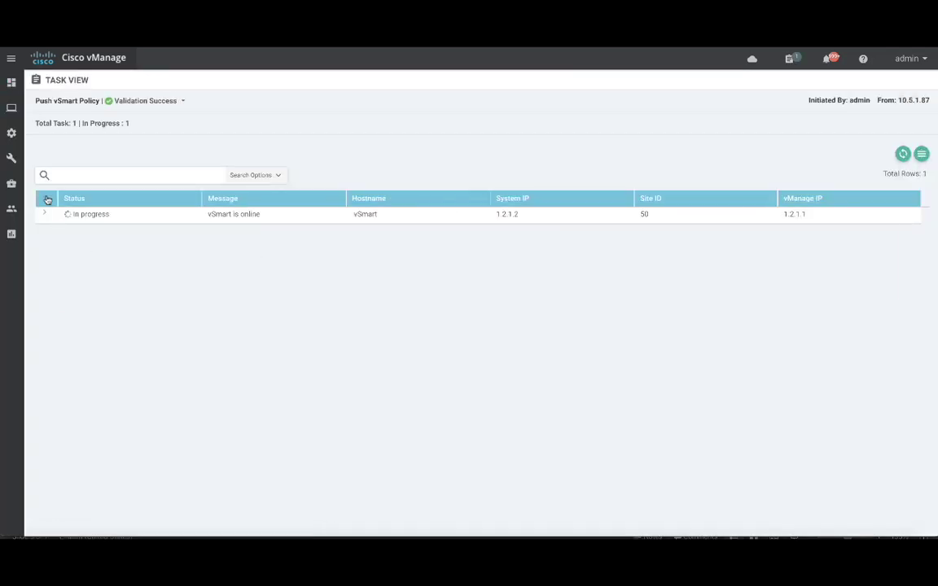
click(45, 213)
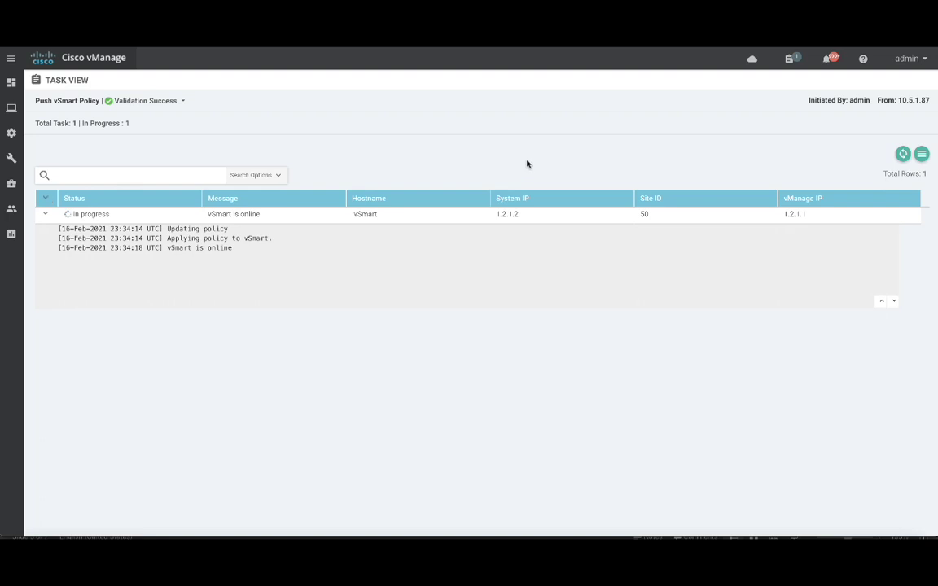
drag(807, 100, 930, 101)
click(916, 122)
Open the centralized policies in the vManage configuration and highlight the activated status of Global-Policy-v4
mouse_move(12, 132)
click(57, 281)
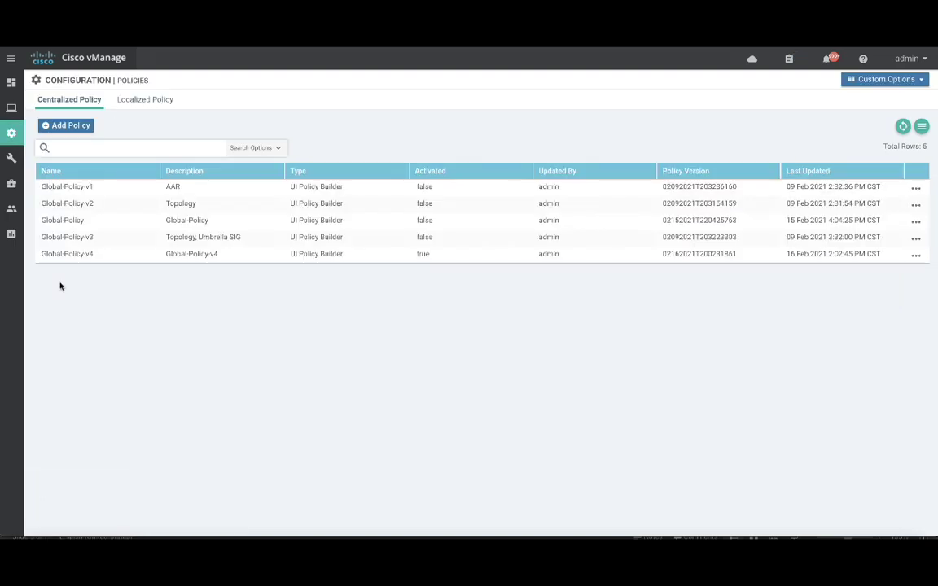
drag(413, 256, 433, 256)
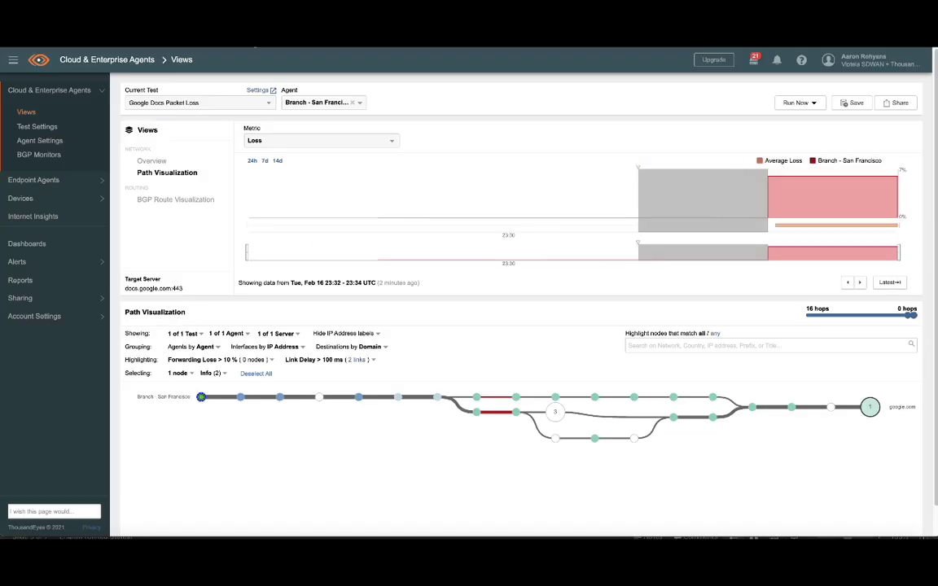
Switch to ThousandEyes, inspect the alert marked on the loss timeline, and advance the view to the latest test round
mouse_move(878, 230)
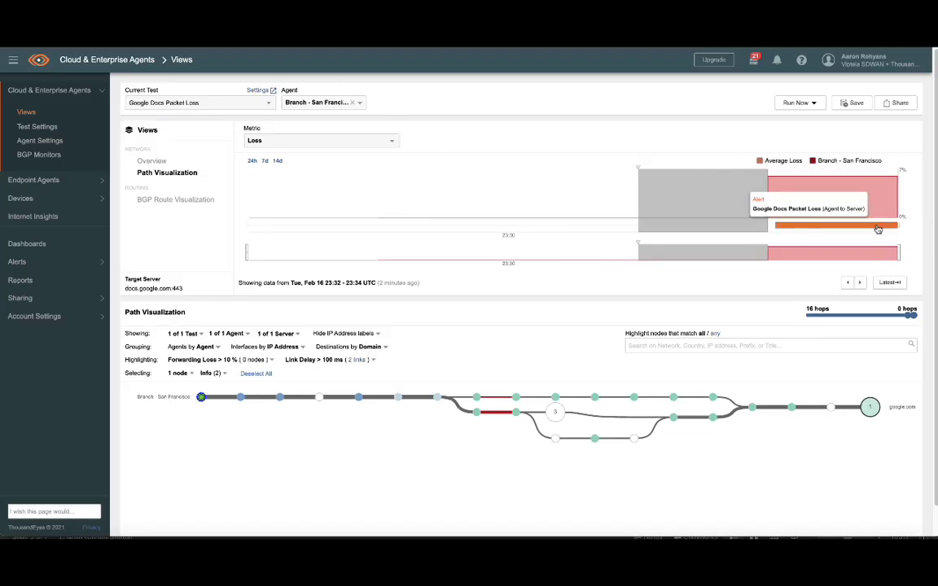
click(896, 282)
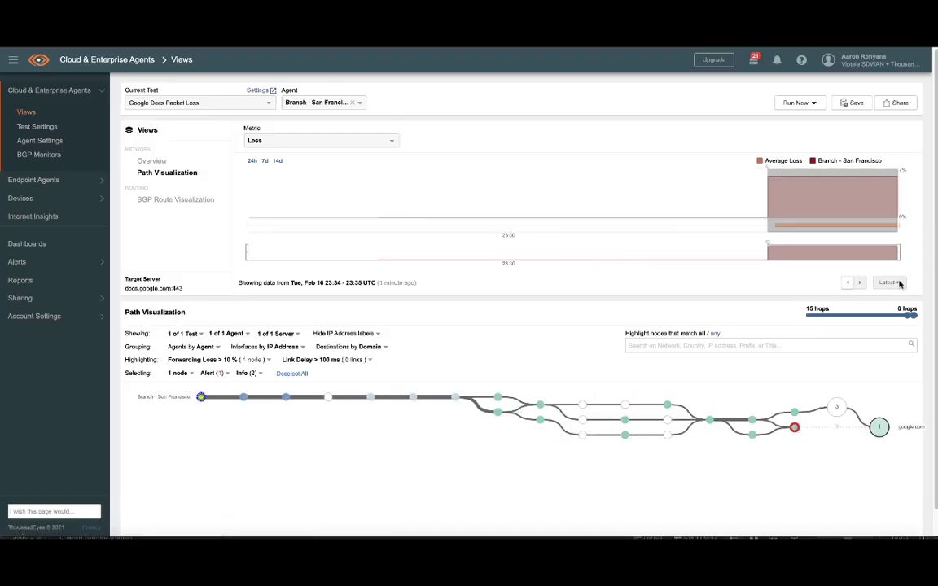
click(900, 283)
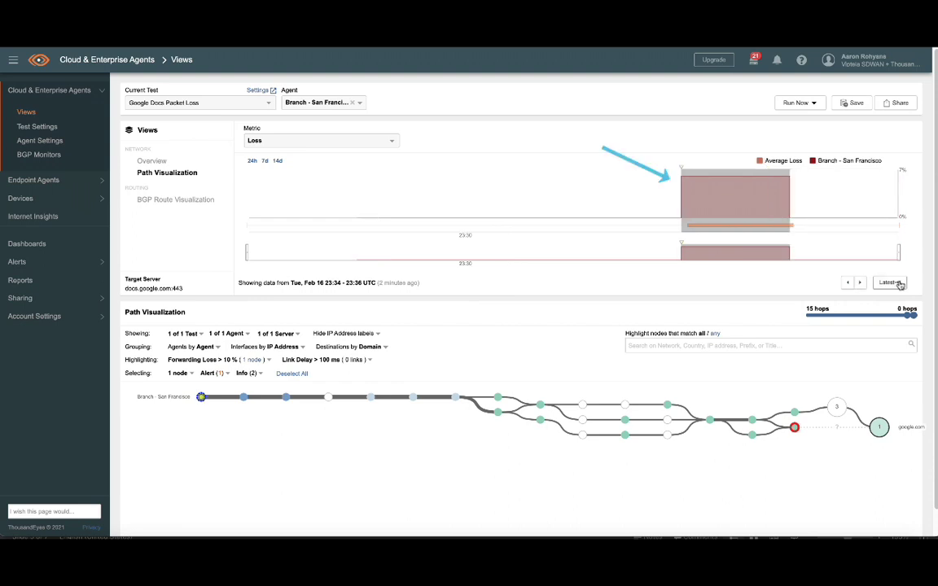
click(900, 282)
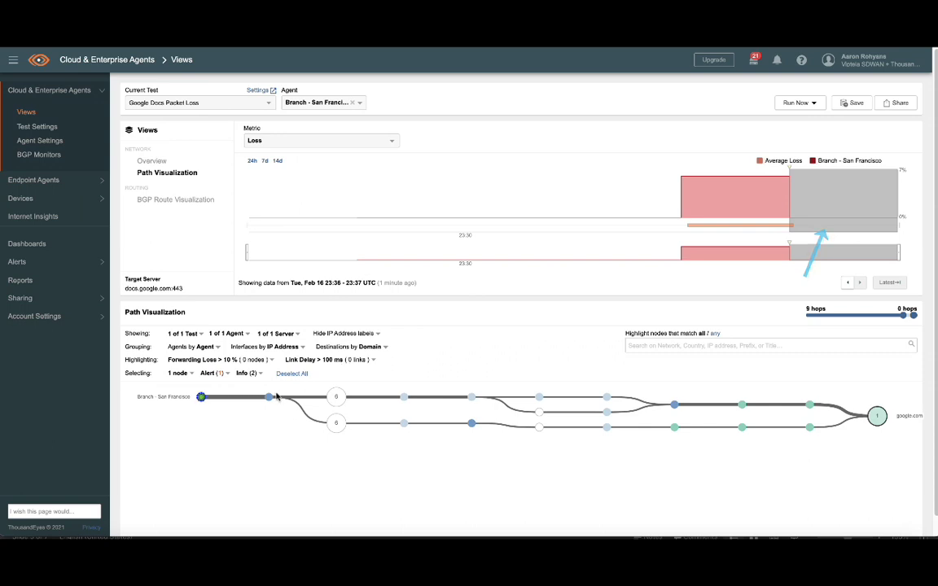
Examine the nodes along the latest round's network path from Branch - San Francisco to the google.com target
mouse_move(272, 400)
mouse_move(406, 400)
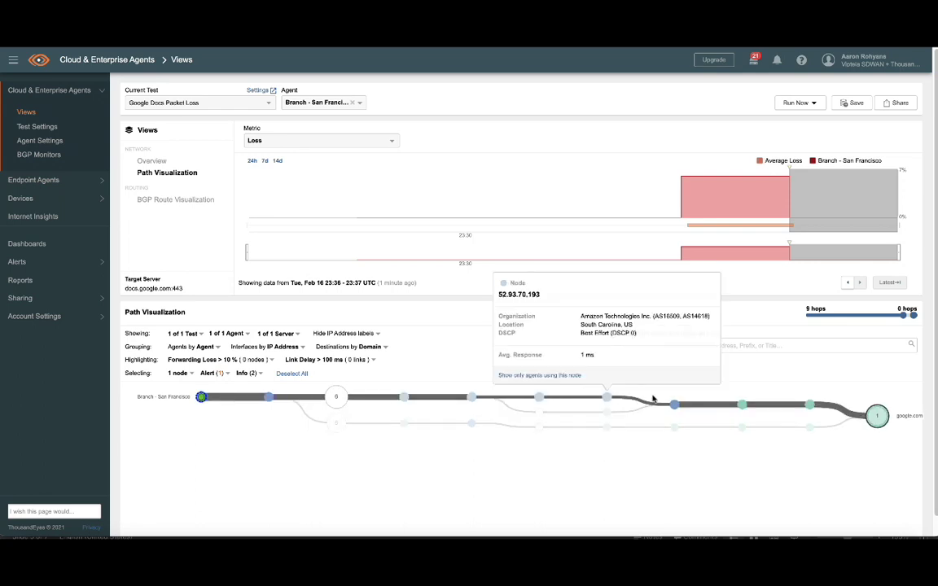
mouse_move(675, 405)
mouse_move(878, 418)
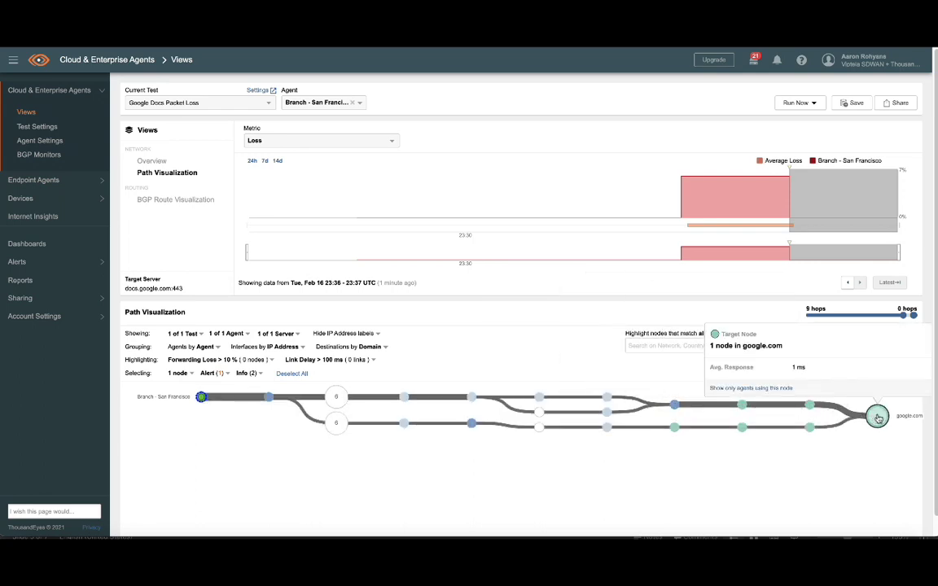